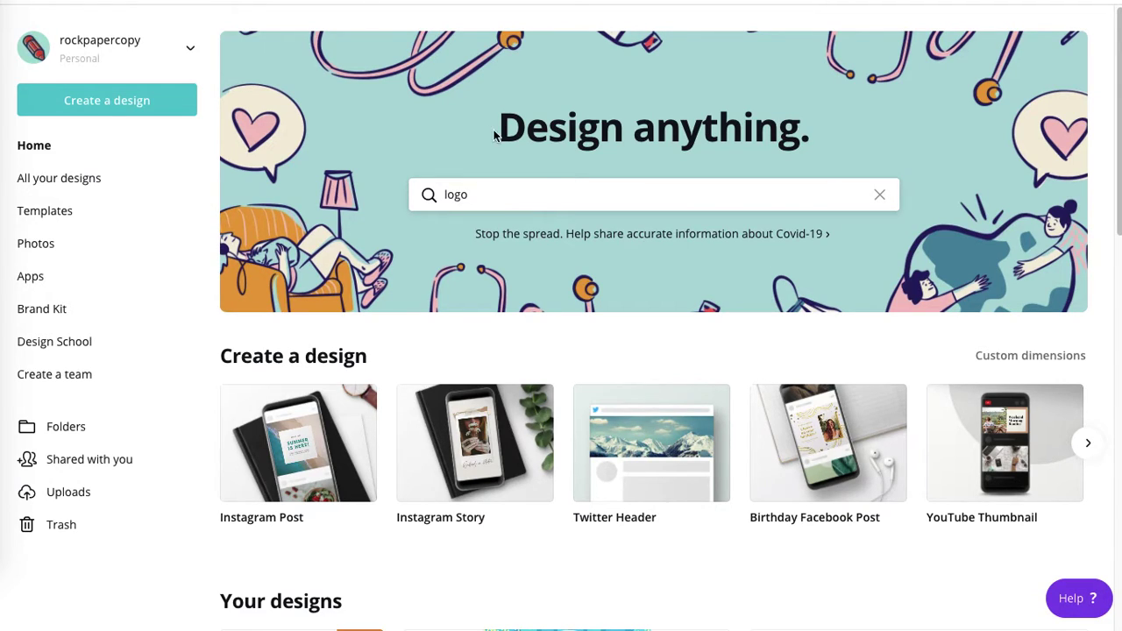
Step: Find the 500 × 500 px Logo templates and open the Fine Dining design with the orange brush-stroke circle
click(545, 192)
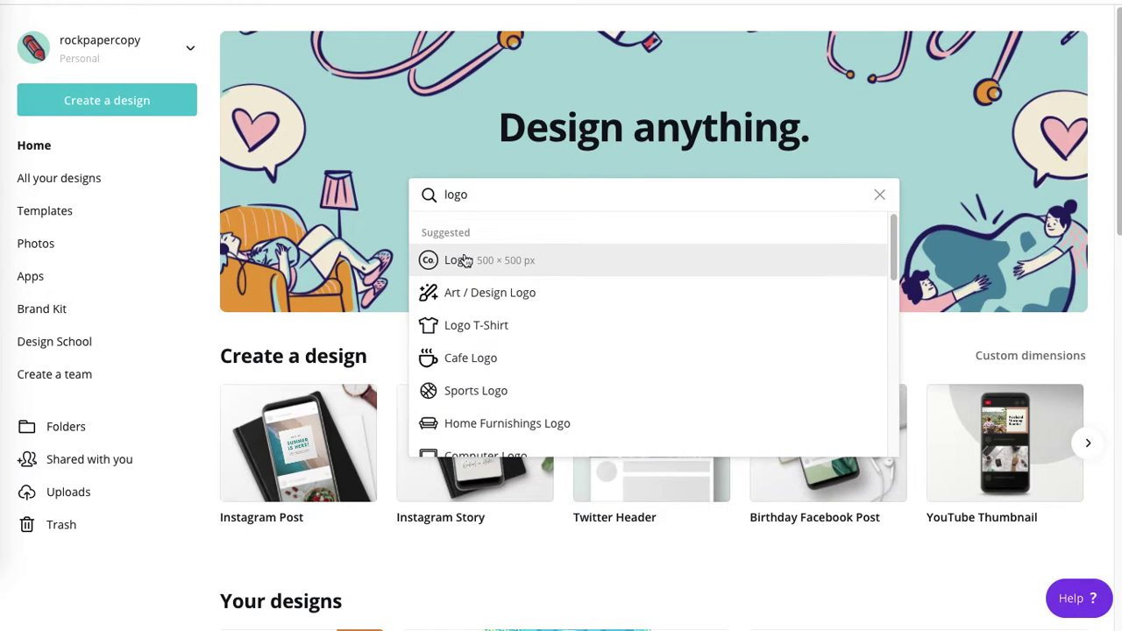
click(464, 260)
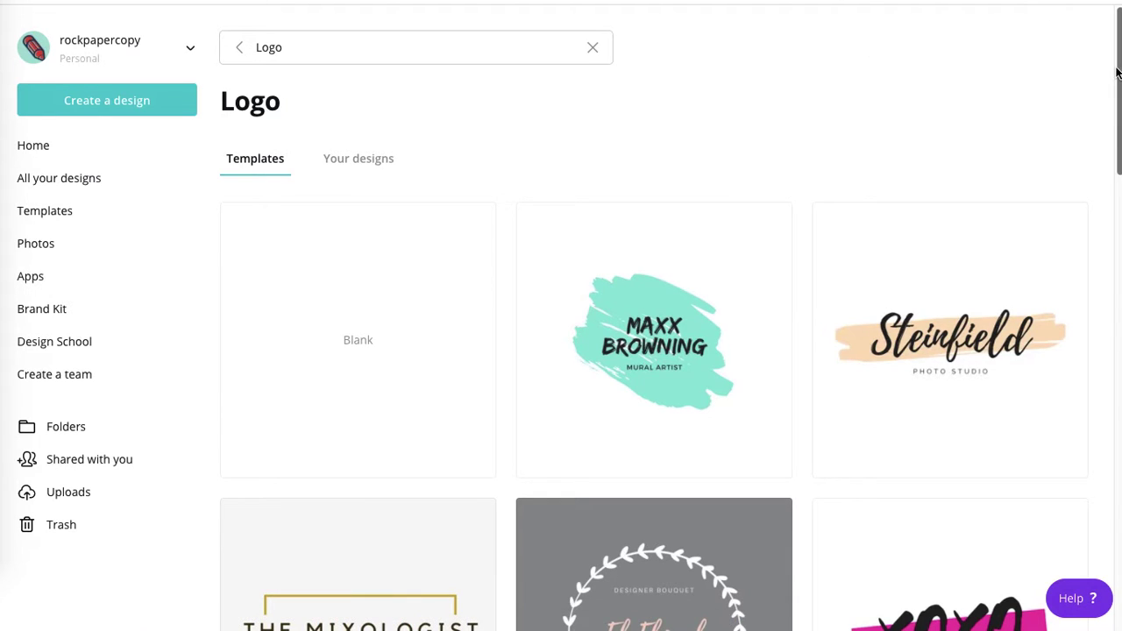
drag(1118, 72, 1116, 466)
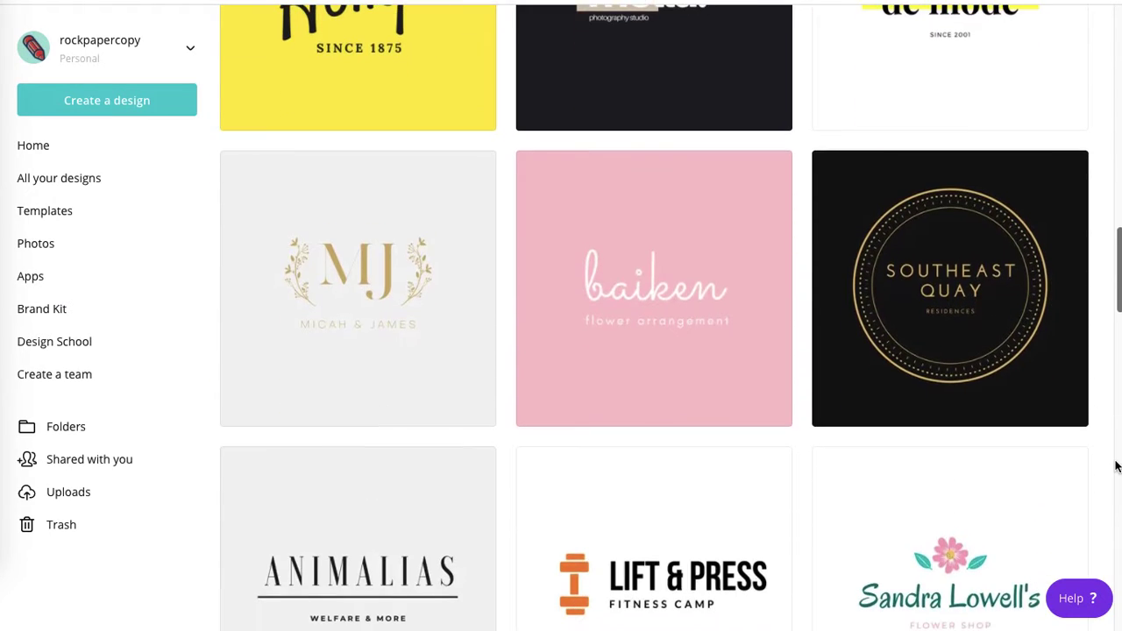
scroll(1116, 466, down, 2)
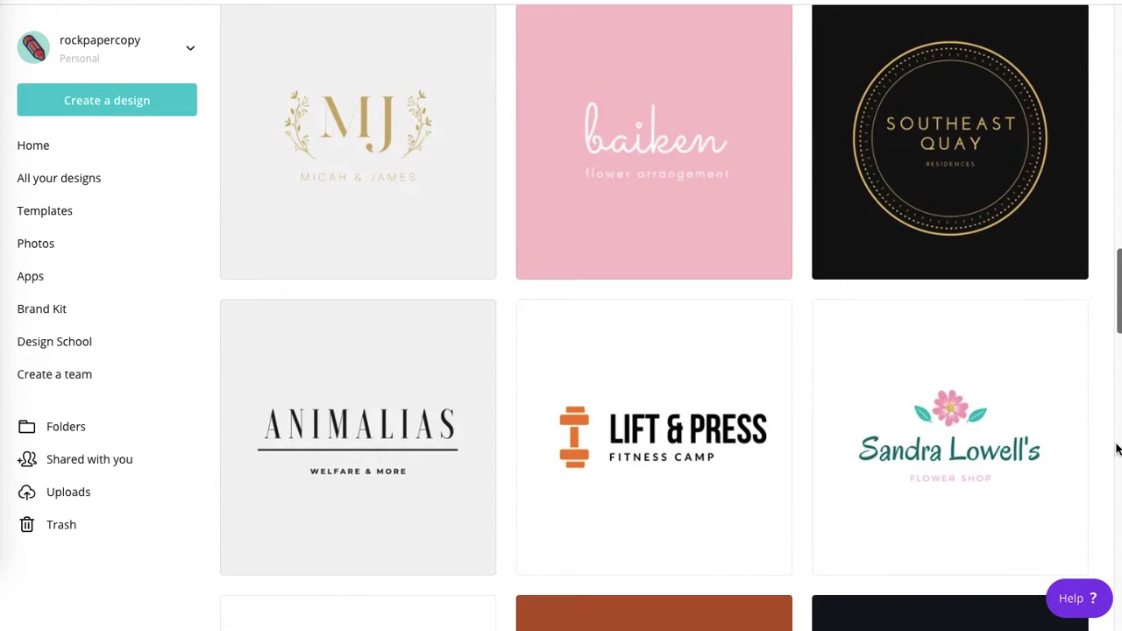
drag(1117, 313, 1116, 534)
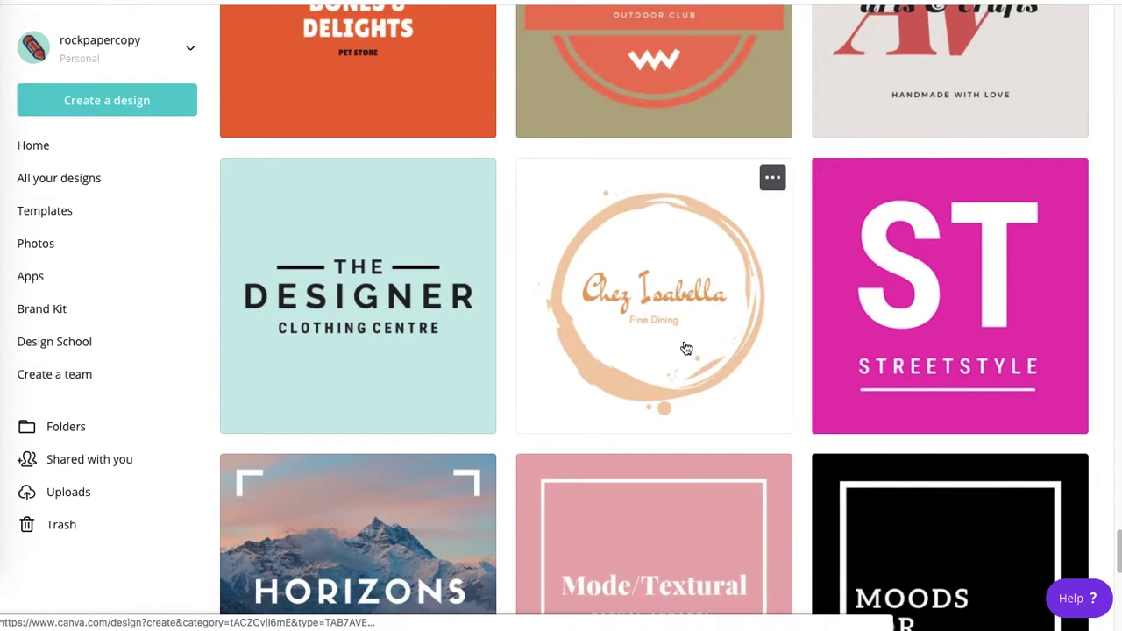
click(692, 289)
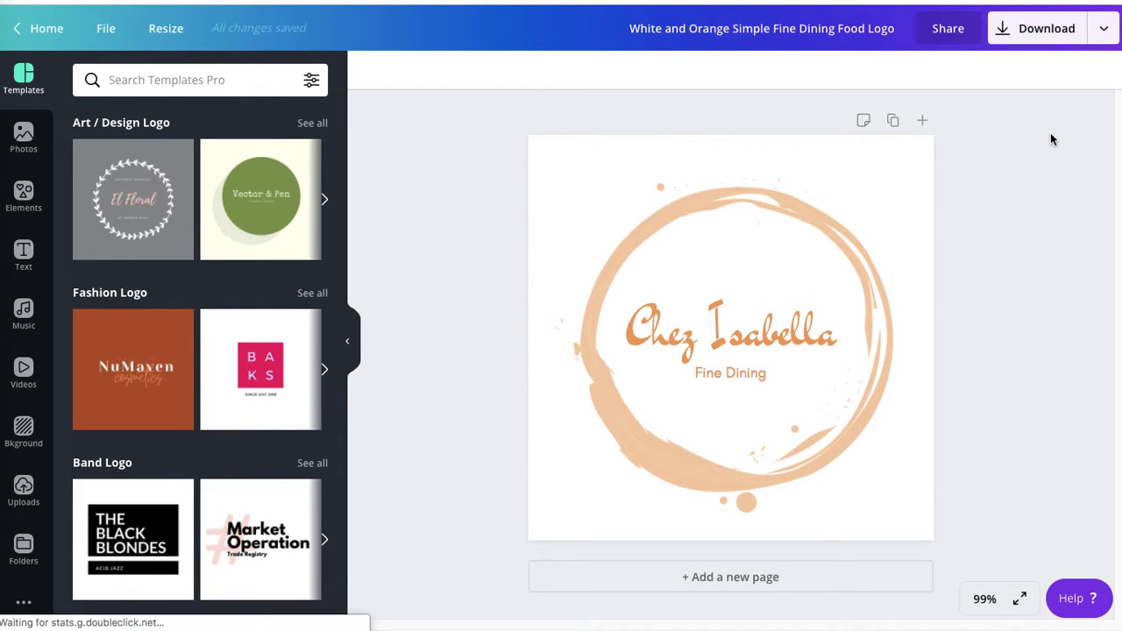
click(902, 179)
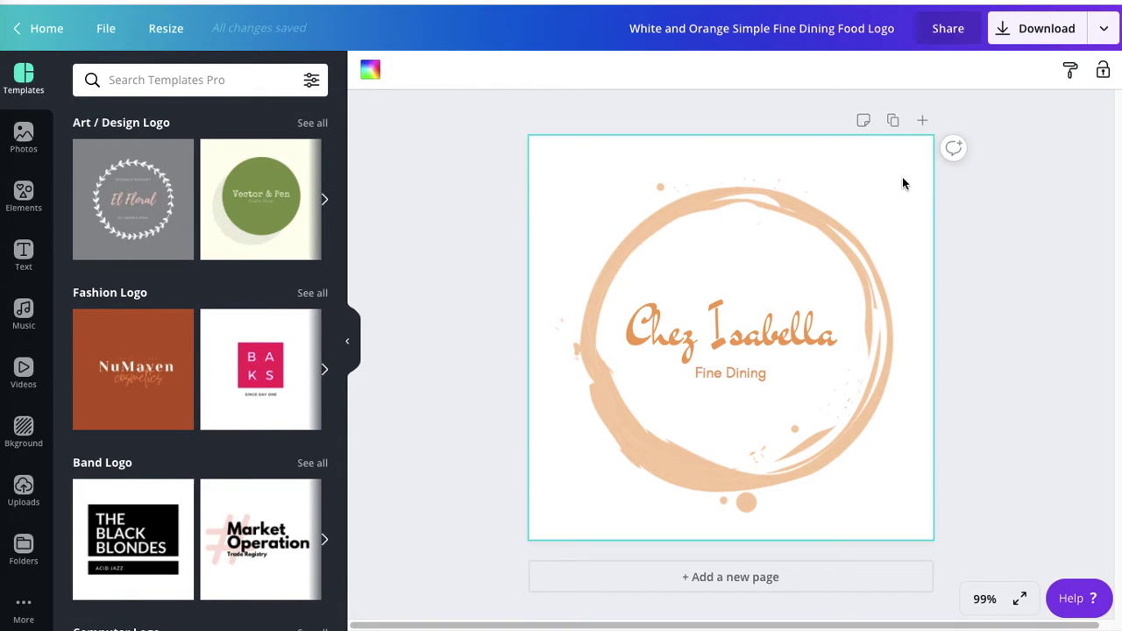
click(1001, 207)
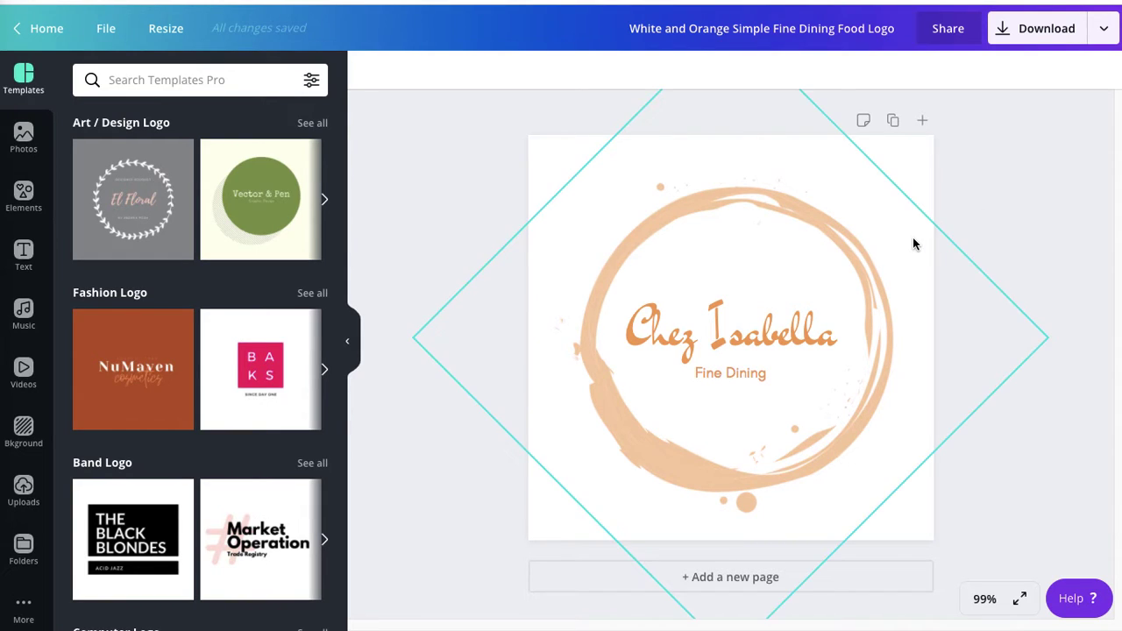
Step: Replace the main script text in the logo with "Academia"
double_click(787, 334)
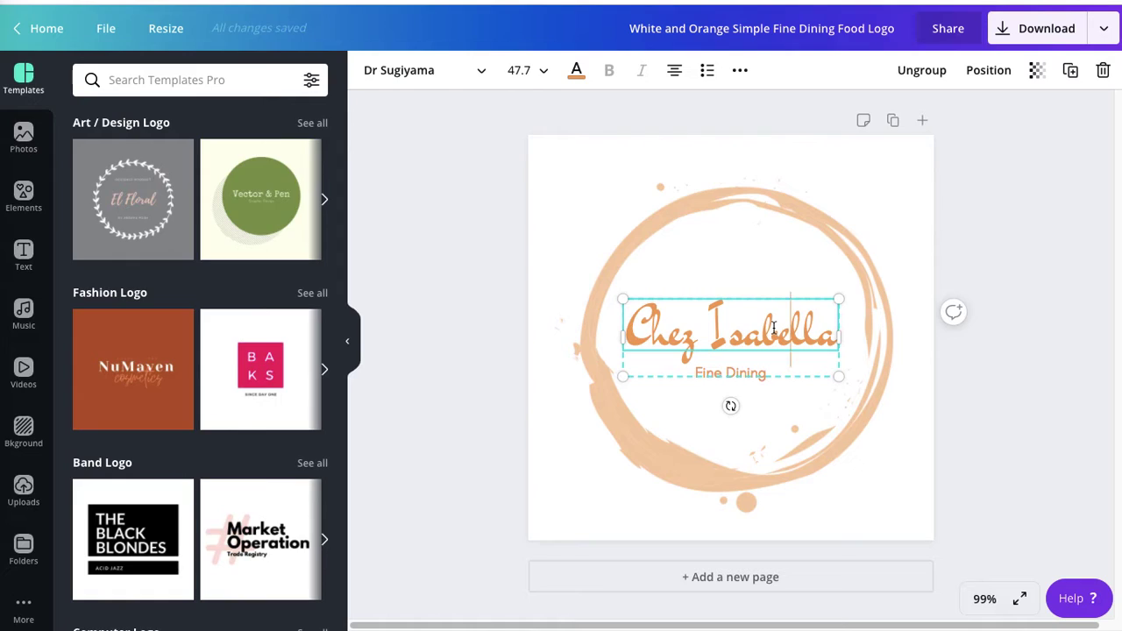
triple_click(774, 328)
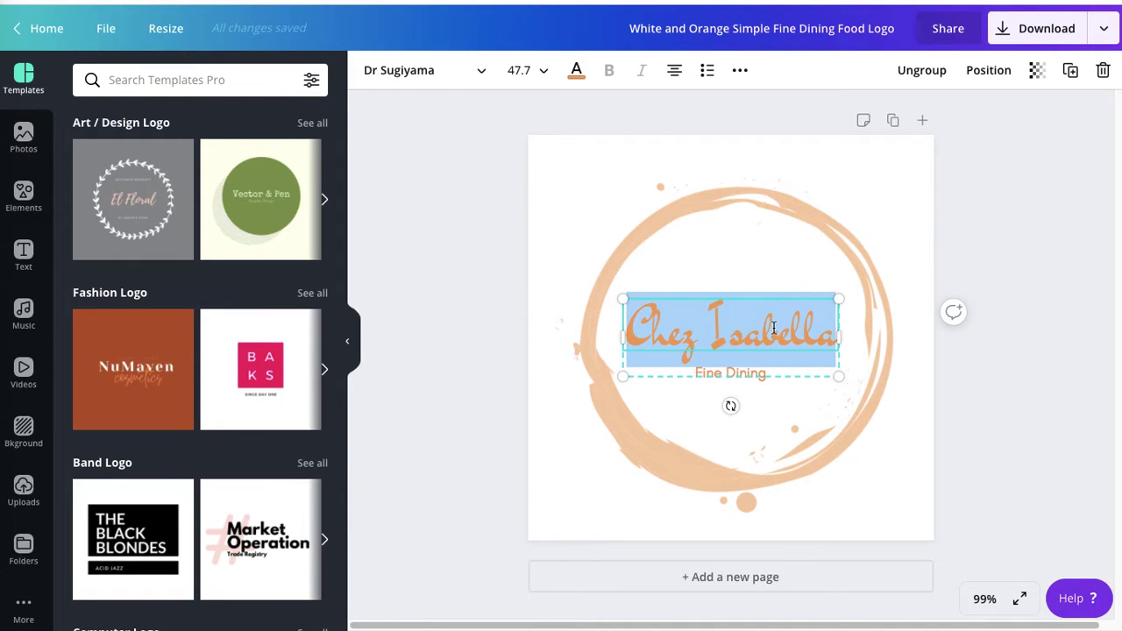
key(BackSpace)
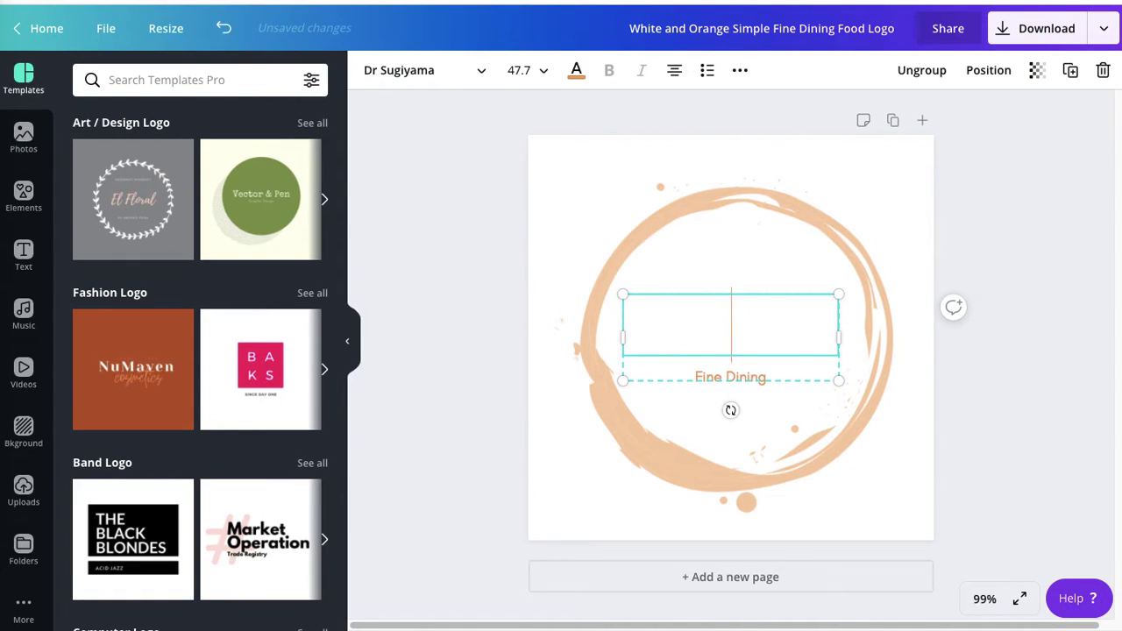
text(Academ)
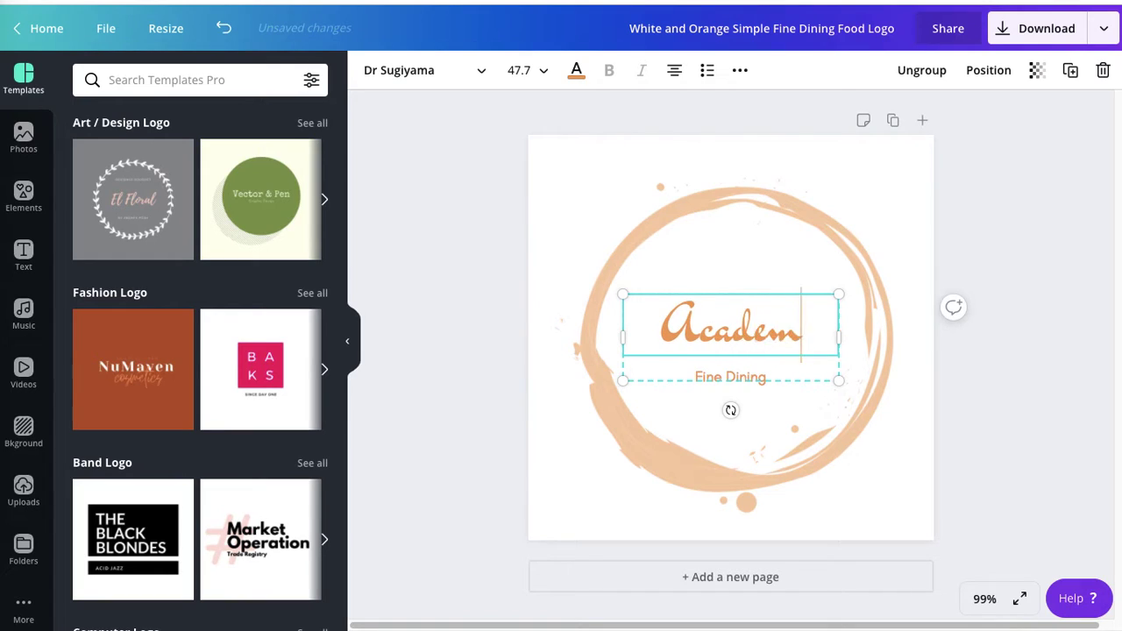
text(ia)
click(1054, 223)
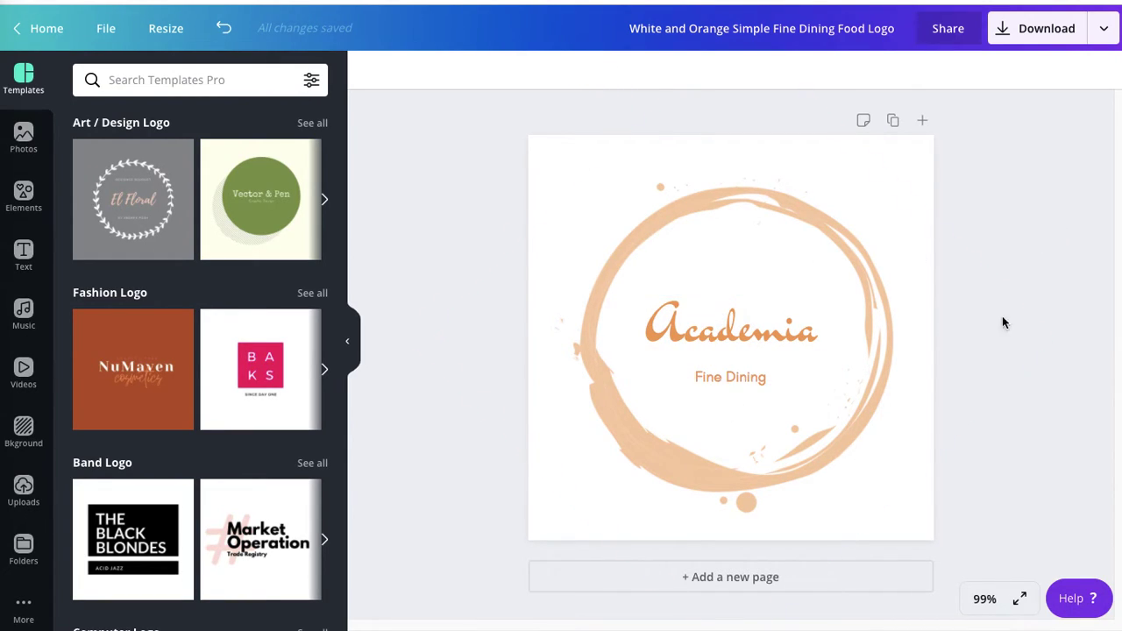
Step: Replace the "Fine Dining" tagline beneath the logo name with "Fitness Clothing"
double_click(740, 379)
text(Fi)
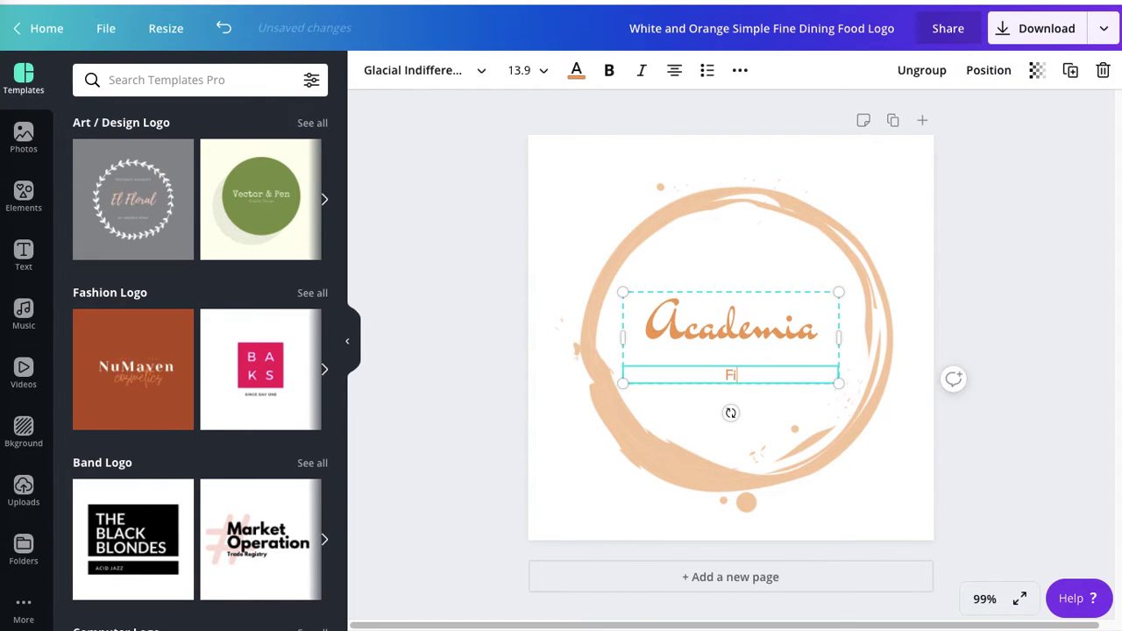
text(tness Clothing)
click(1022, 213)
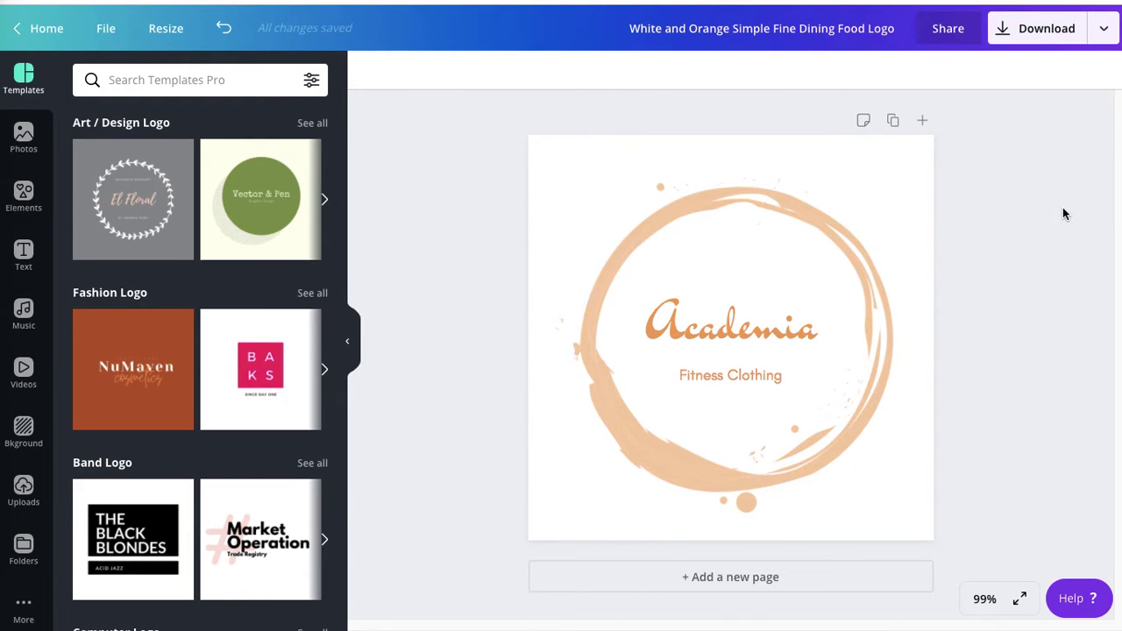
Step: Recolor the brush-stroke circle, setting its first two colors to lime green and the third to bright green
click(783, 198)
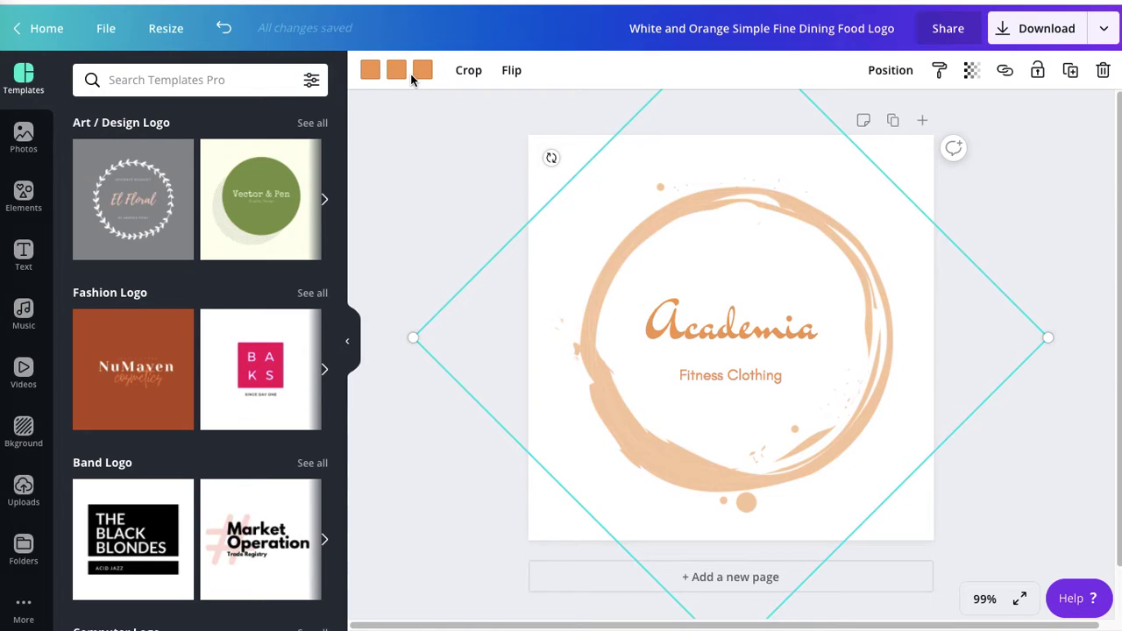
click(376, 73)
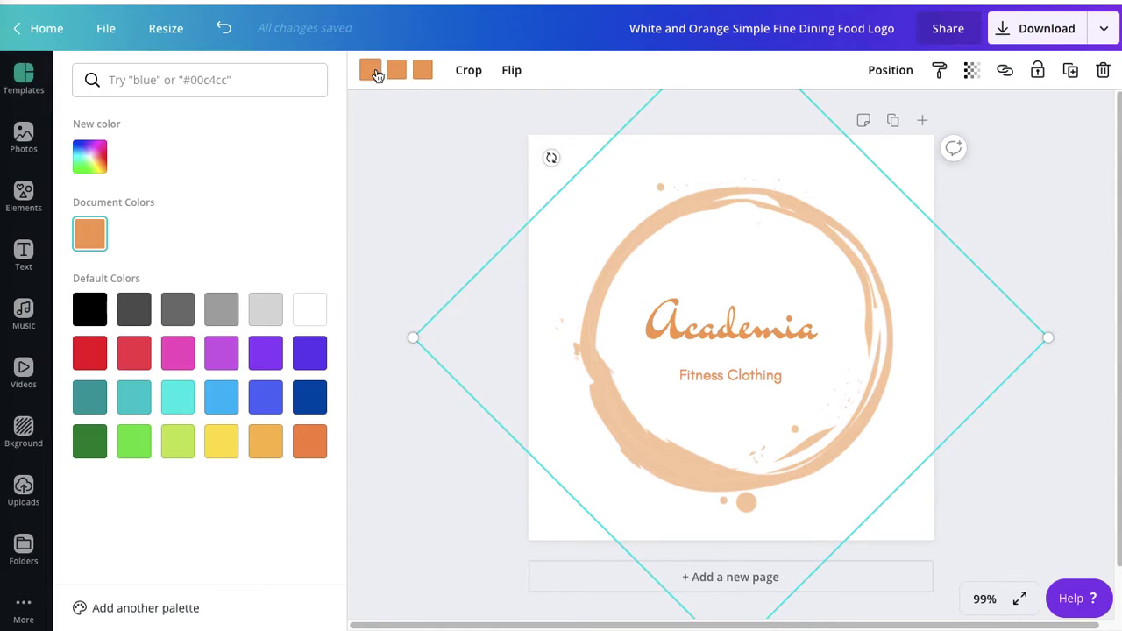
click(133, 447)
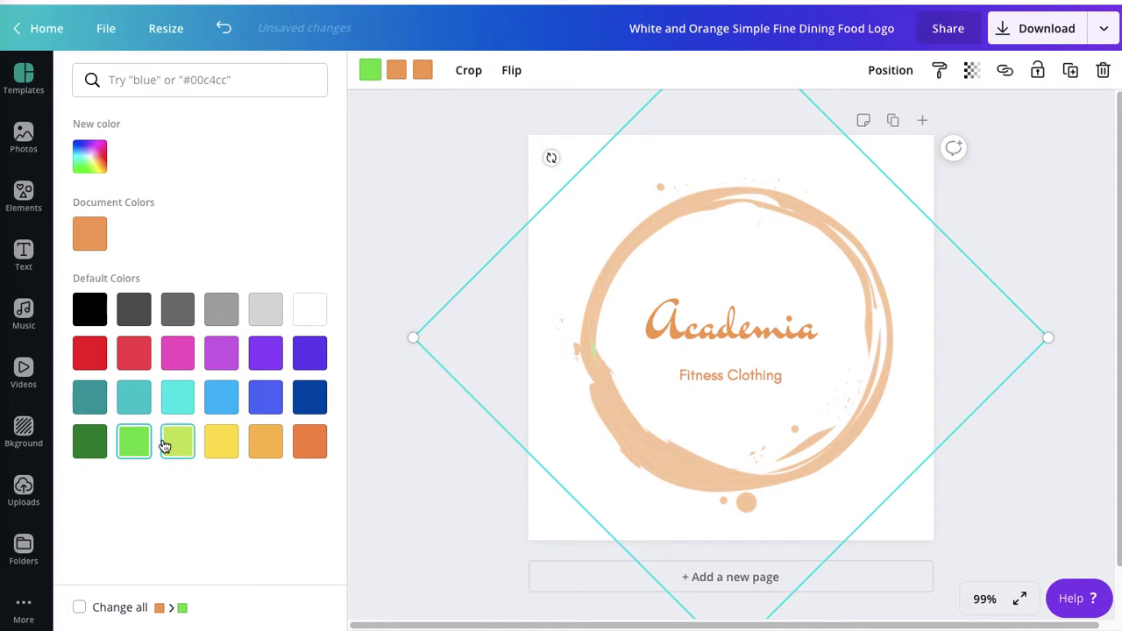
click(171, 445)
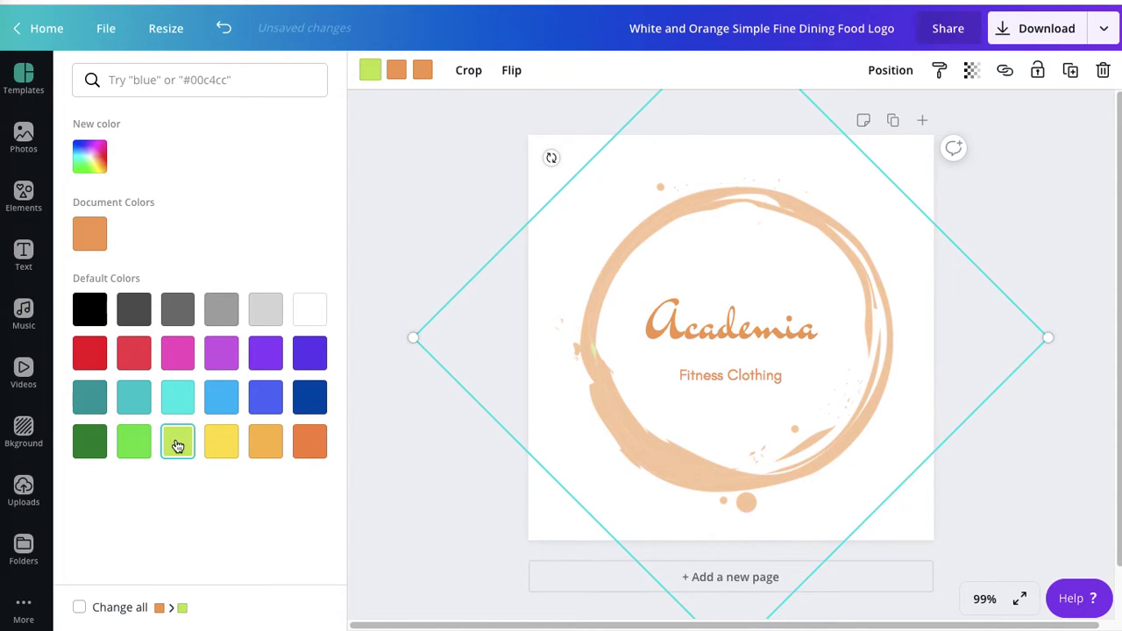
click(396, 70)
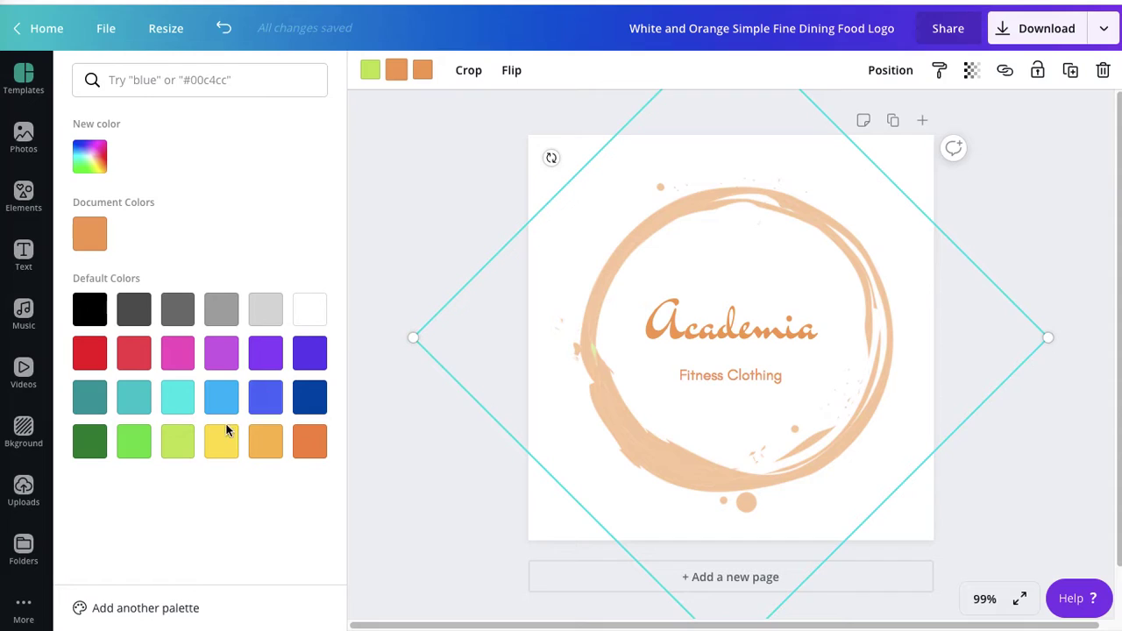
click(180, 446)
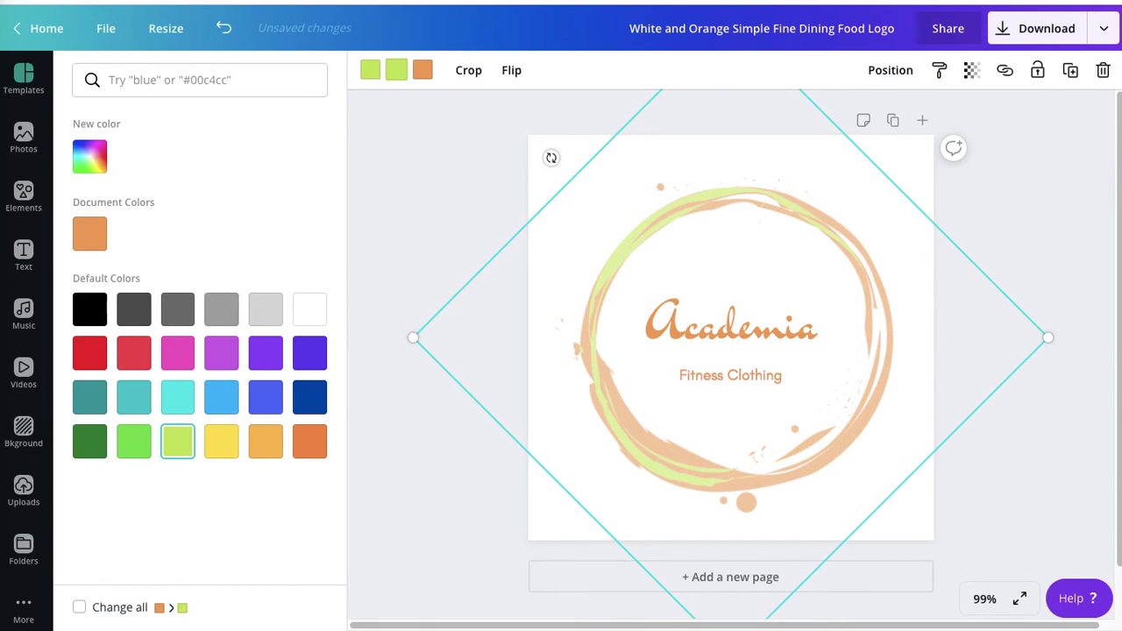
click(422, 70)
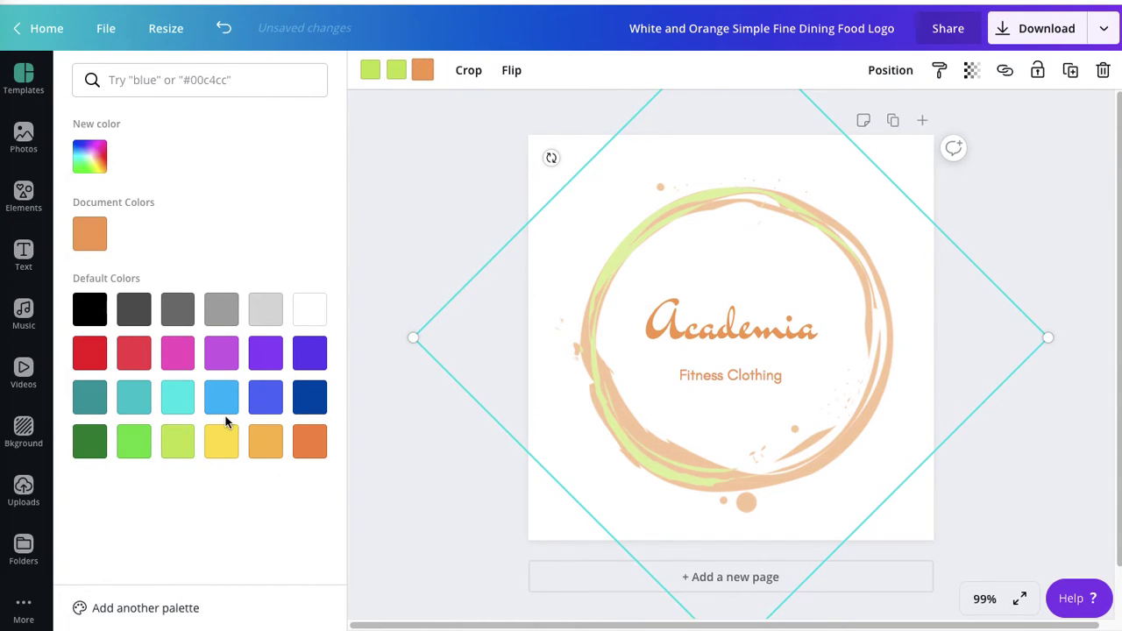
click(136, 450)
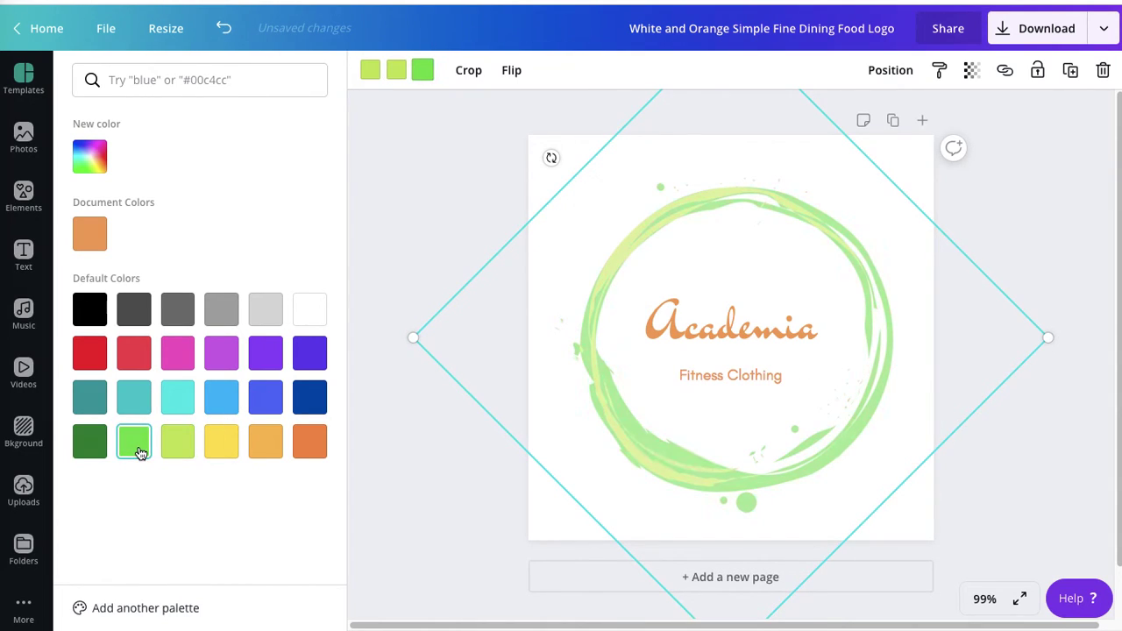
click(1091, 201)
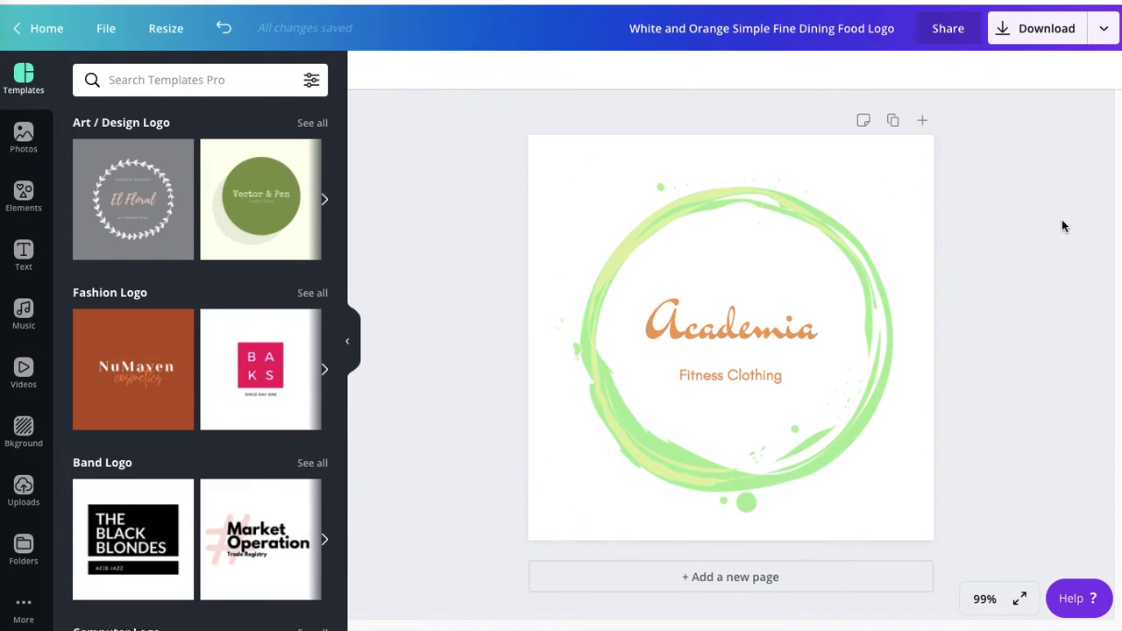
click(734, 215)
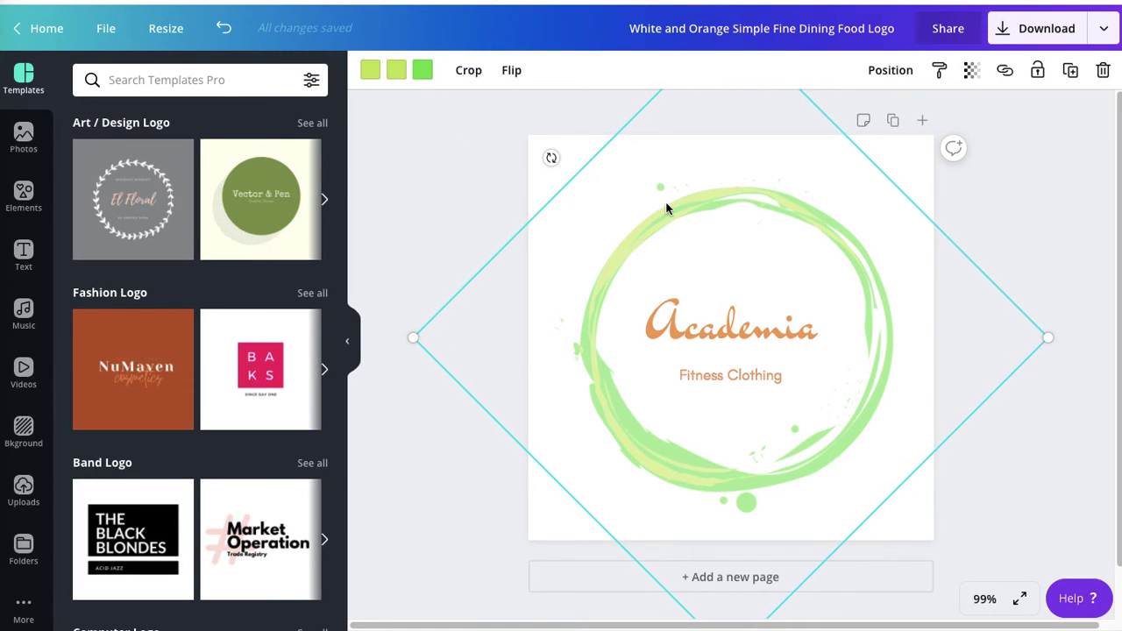
click(1076, 233)
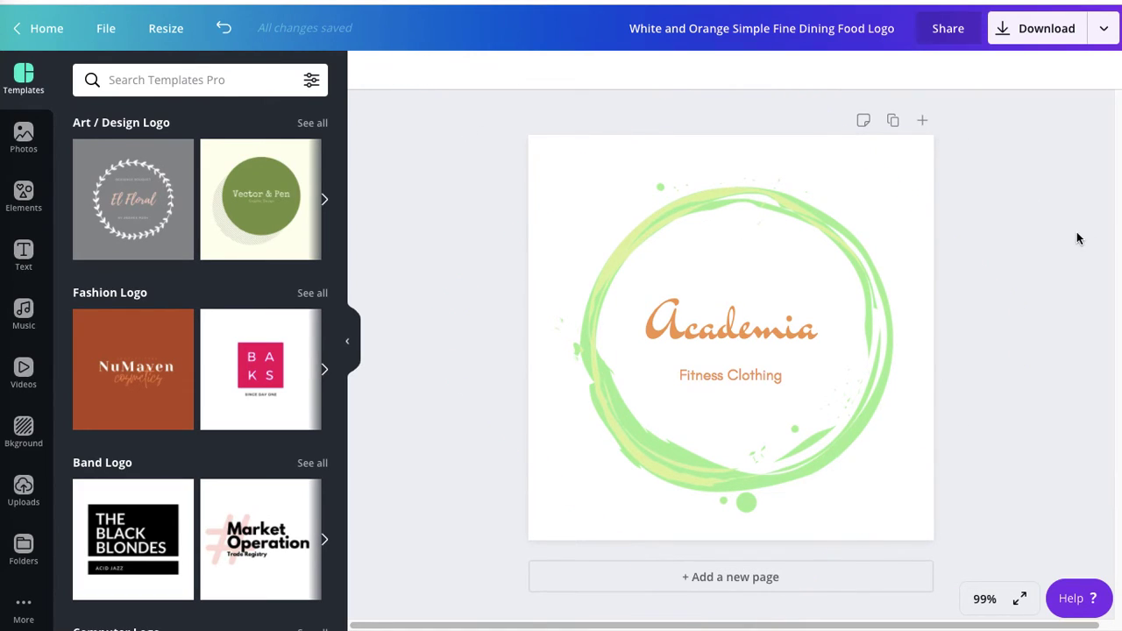
Step: Change the "Academia" text color to a darkened lime, olive green #8a9b45
click(747, 329)
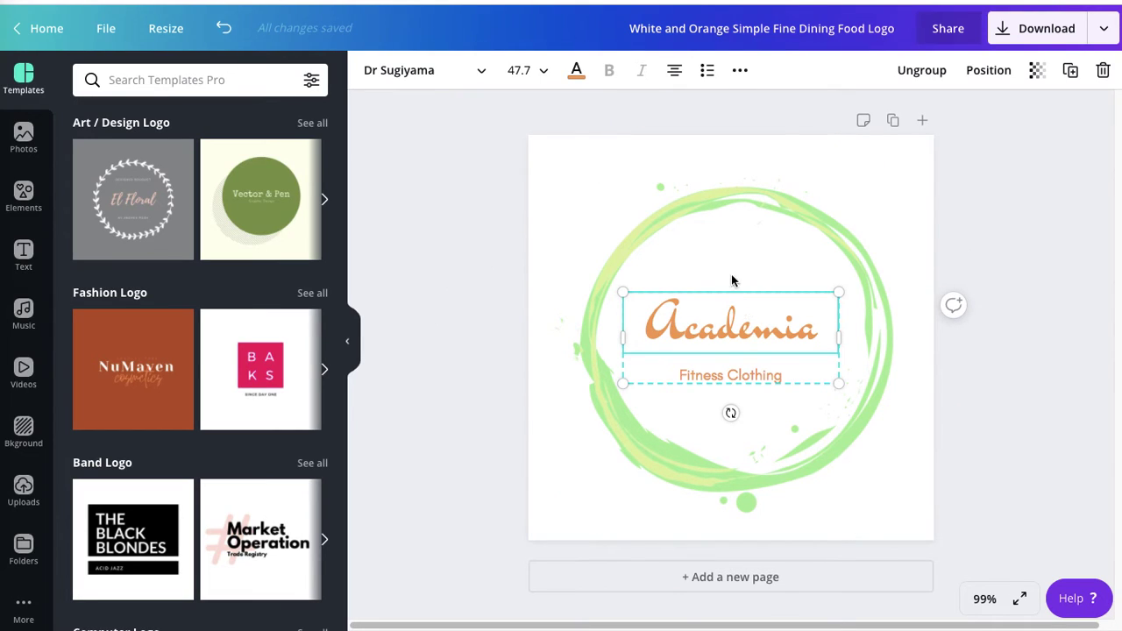
click(577, 76)
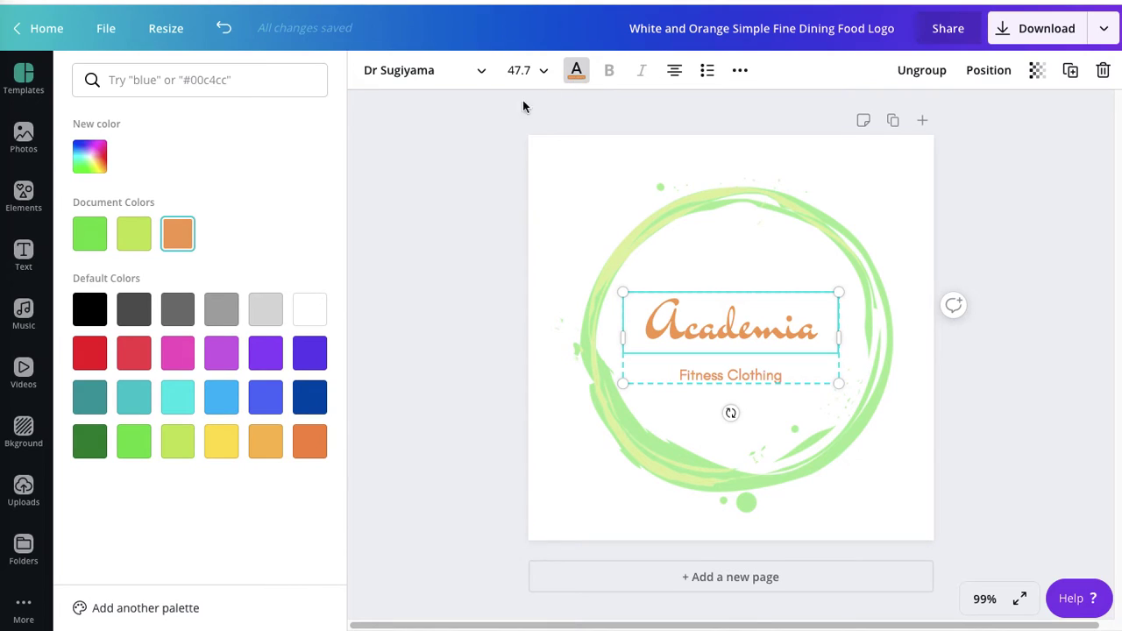
click(137, 237)
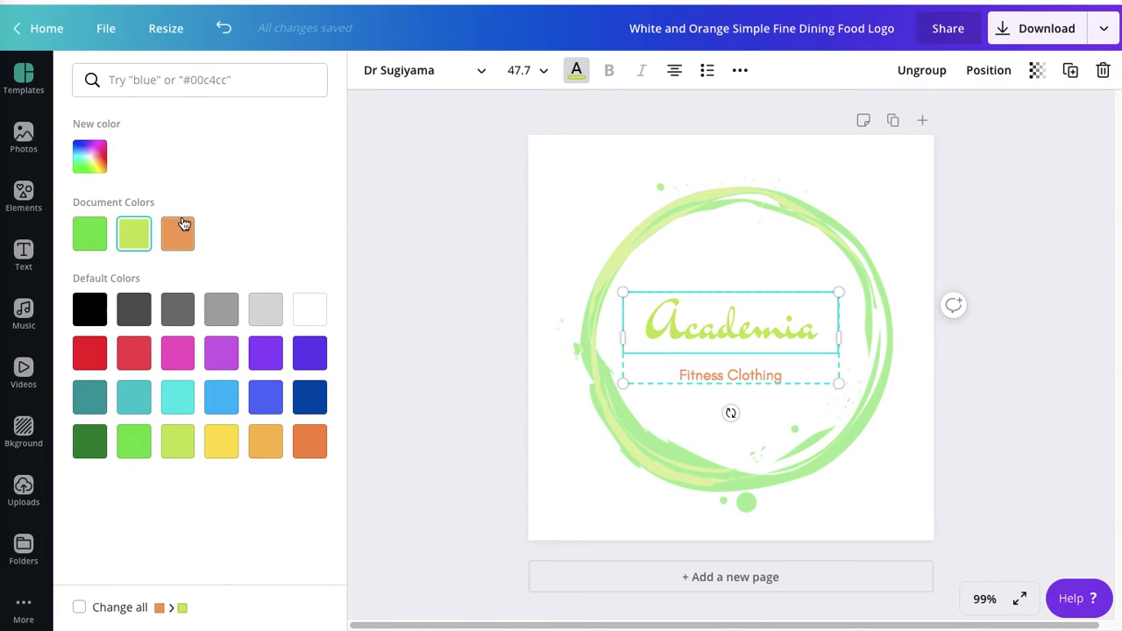
click(89, 156)
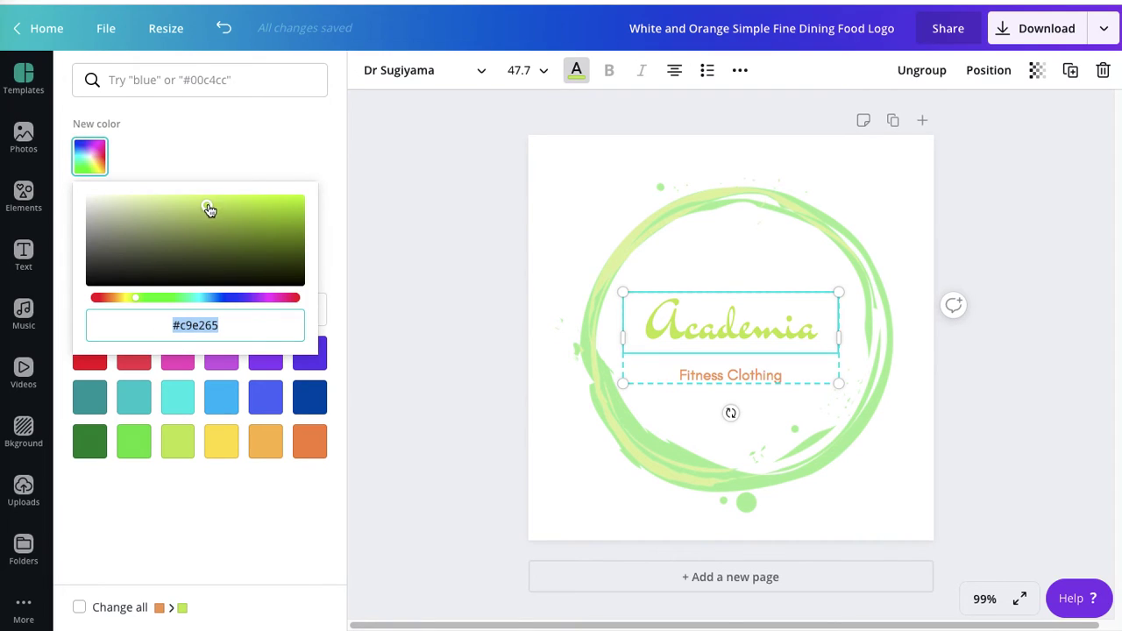
drag(207, 208, 207, 230)
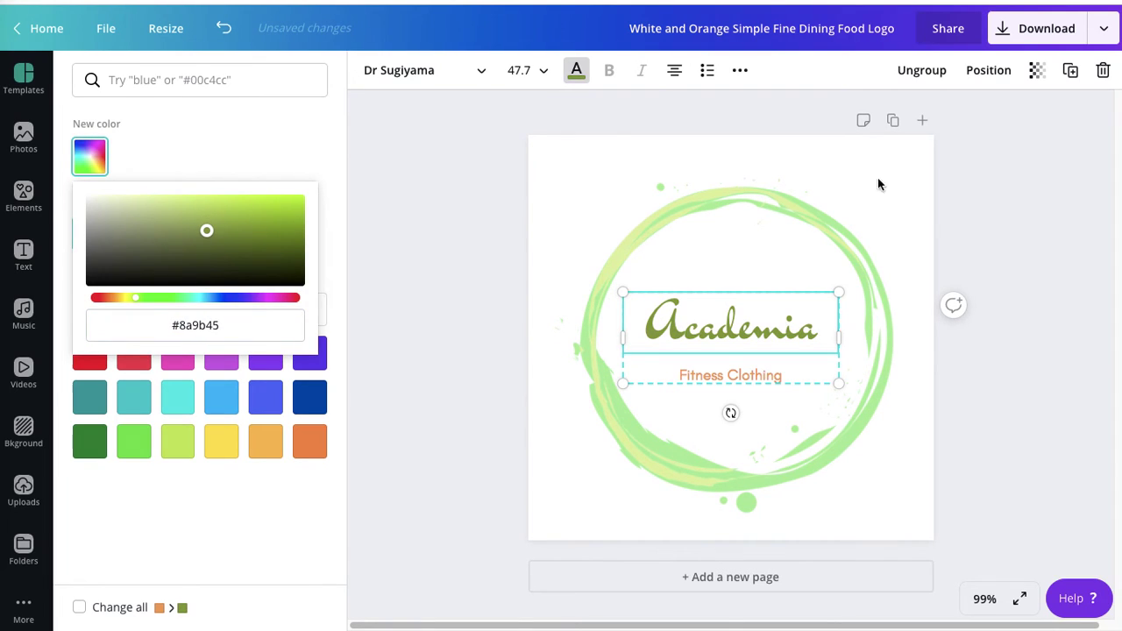
click(1061, 306)
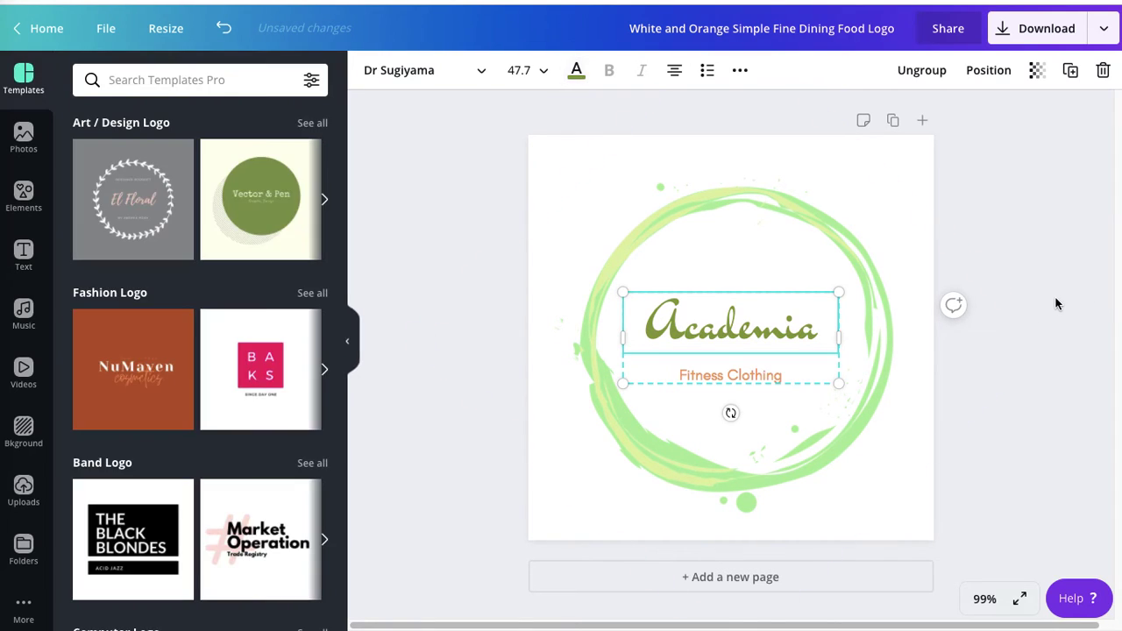
Step: Apply the olive green document color from the logo name to the "Fitness Clothing" tagline
click(742, 375)
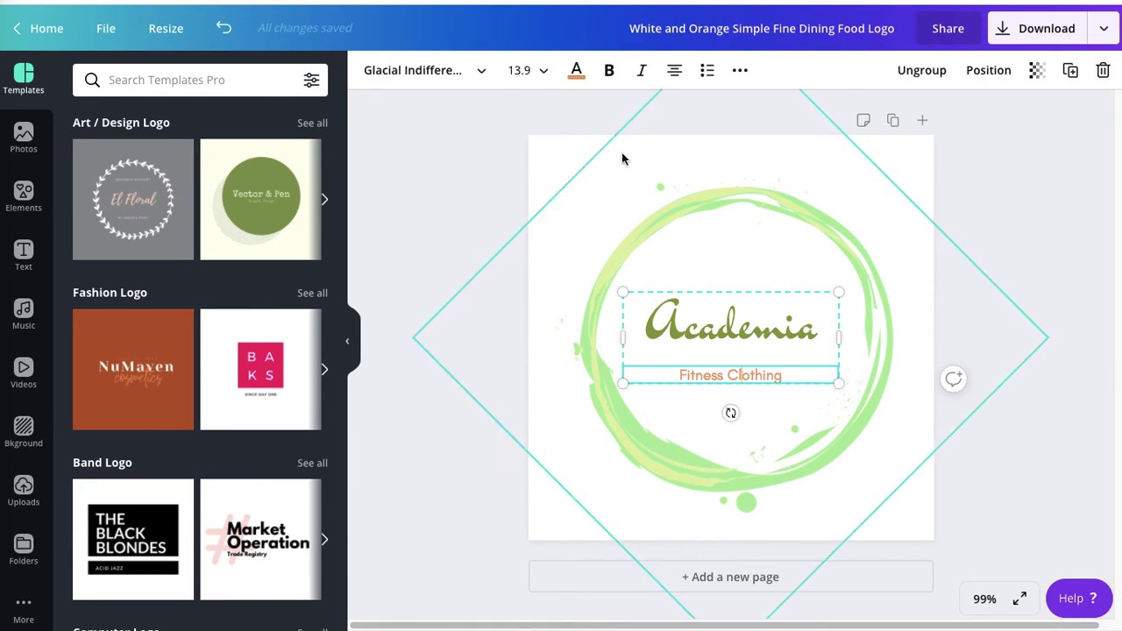
click(576, 70)
click(133, 233)
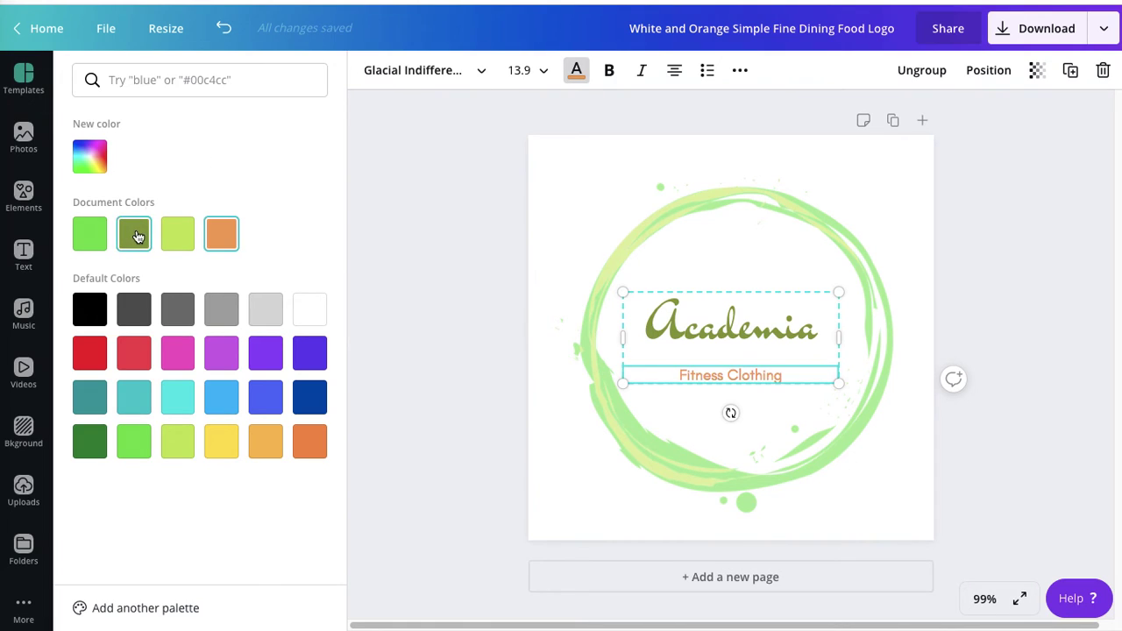
click(1026, 257)
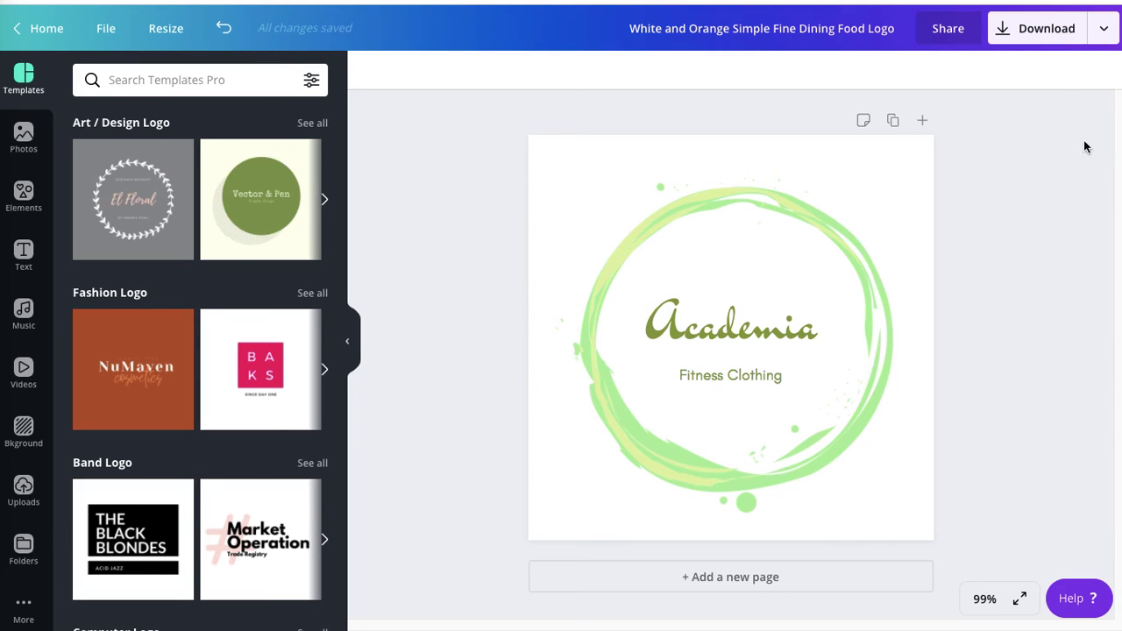
Step: Download the logo as a PNG with a transparent background and file compression enabled
click(1047, 32)
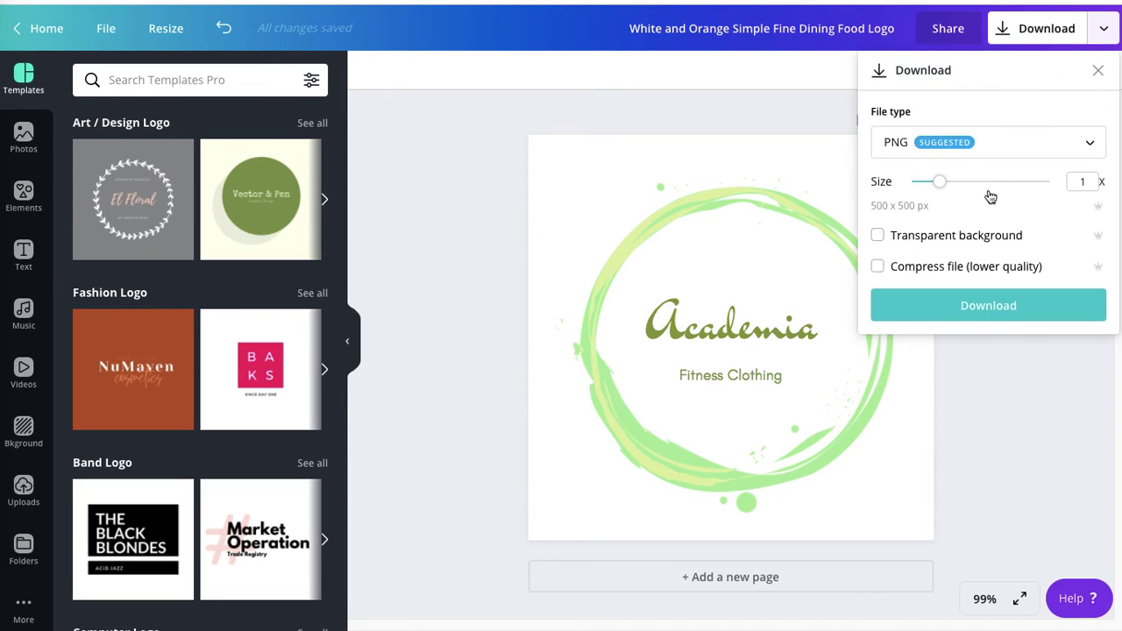
click(878, 237)
click(878, 267)
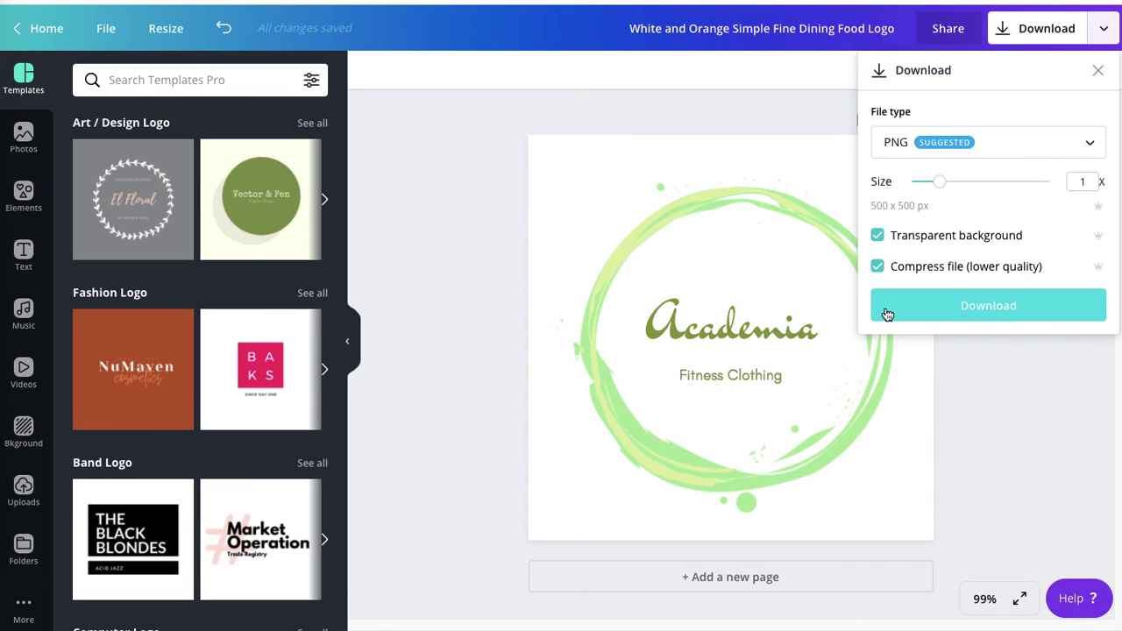
click(934, 314)
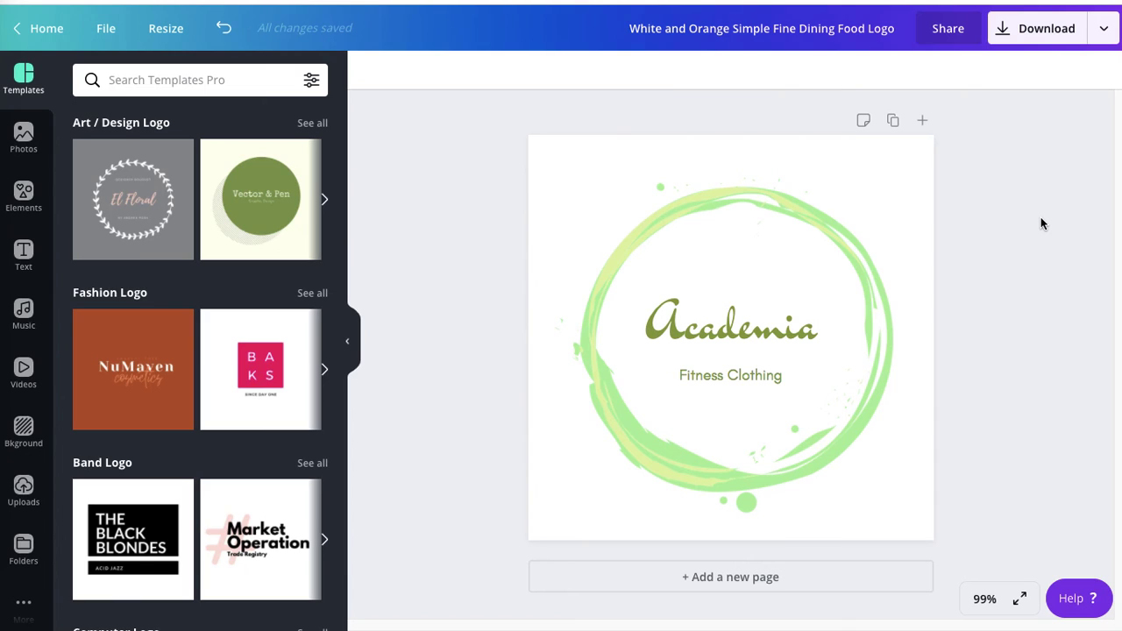